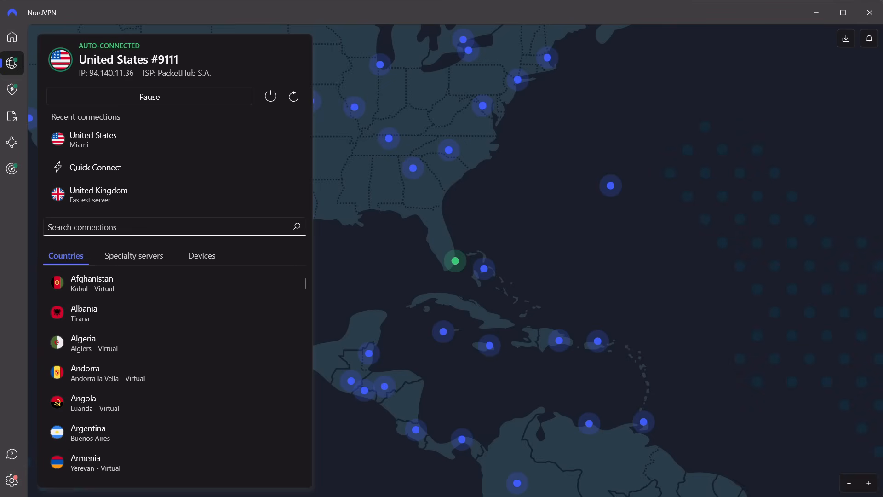
- Look over the United States server locations on the map and minimize the VPN window
left_click_drag(487, 193, 739, 296)
left_click_drag(471, 180, 732, 291)
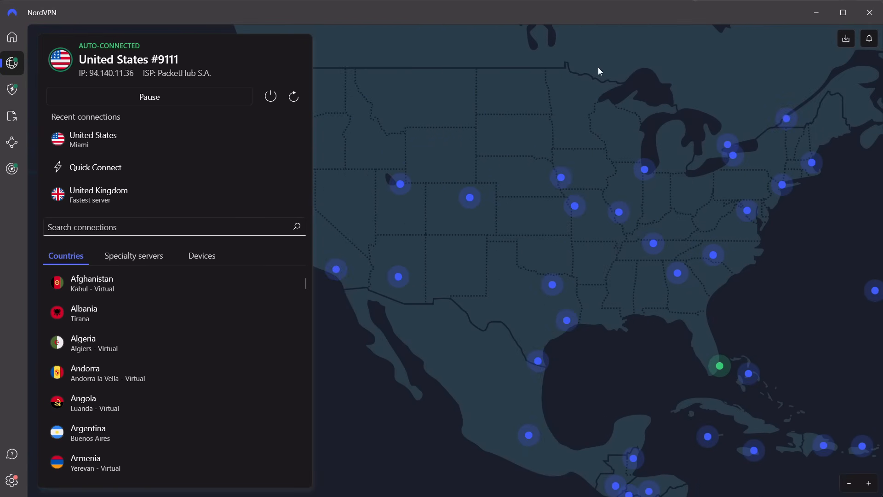
left_click(817, 13)
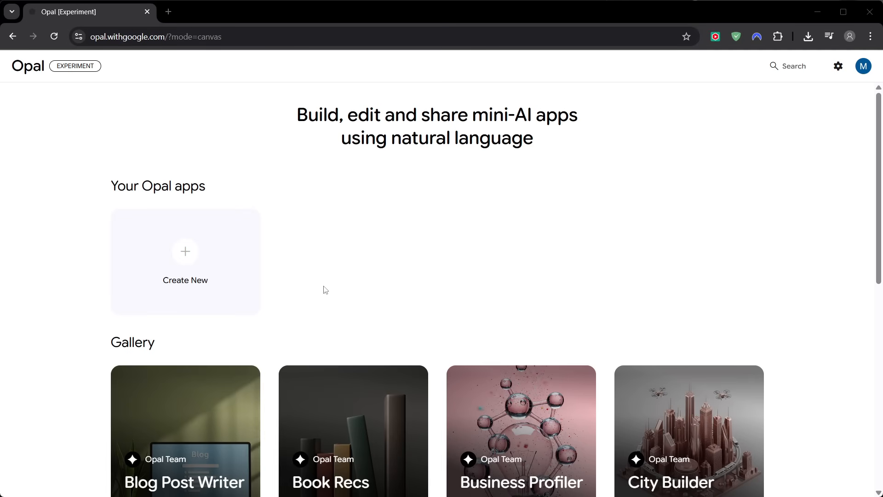
- In Opal, create a new app that asks for a language and a prompt, sends both to Veo 3, and returns a playable, downloadable video
left_click(184, 252)
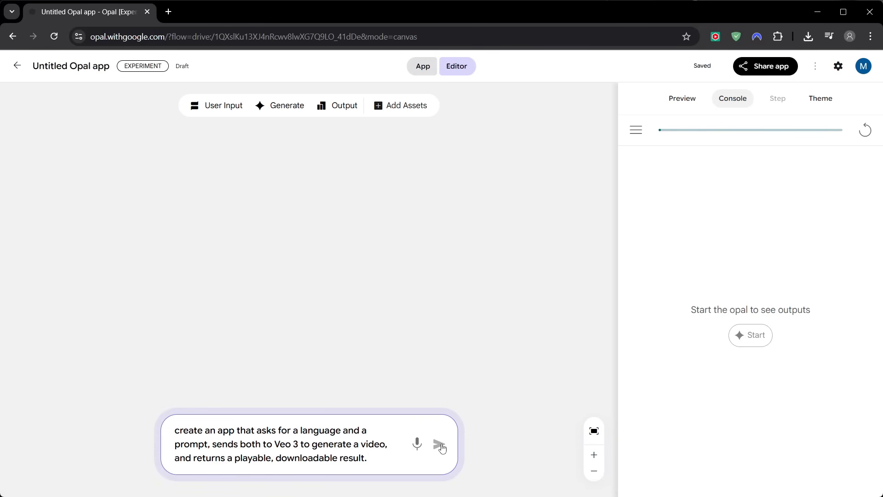
left_click(439, 445)
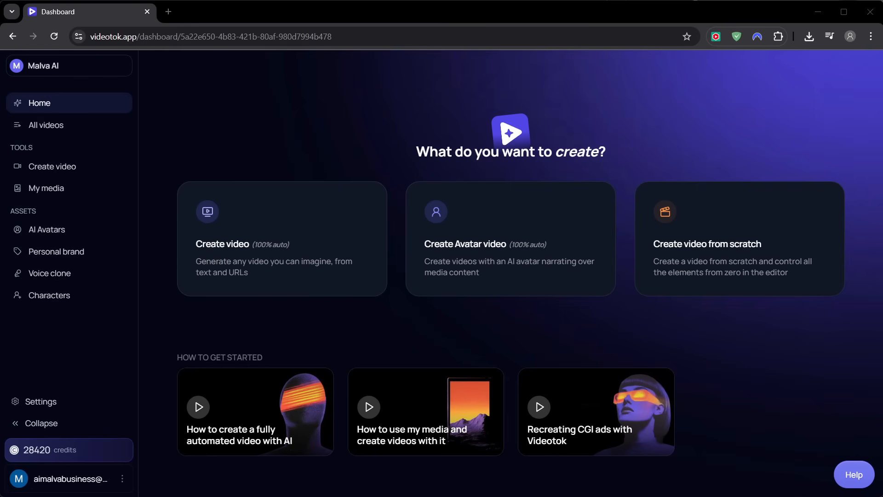
- In Videotok, start an automated video with an AI script prompt about a baby separated from his mother who ends up on the baggage claim conveyor belt
left_click(372, 217)
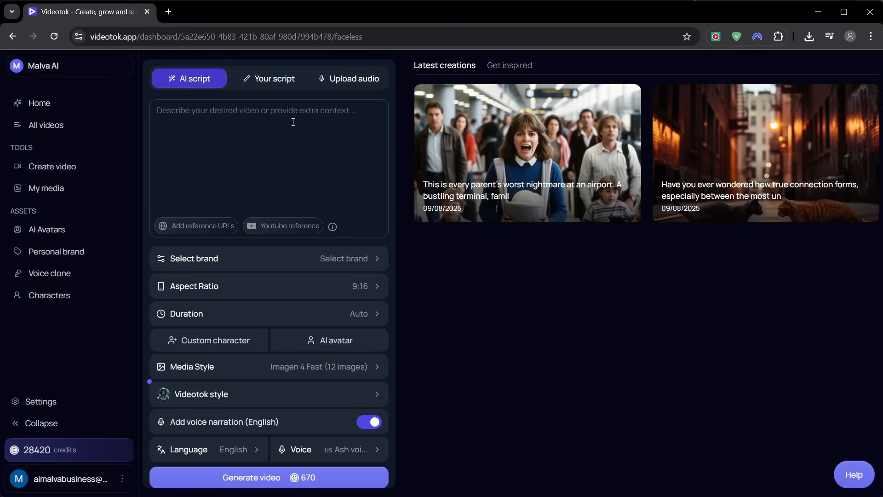
left_click(239, 122)
type("A baby gets separated from his mother at the airport, accidentally ends up on the baggage claim conveyor belt, and an action story begins.")
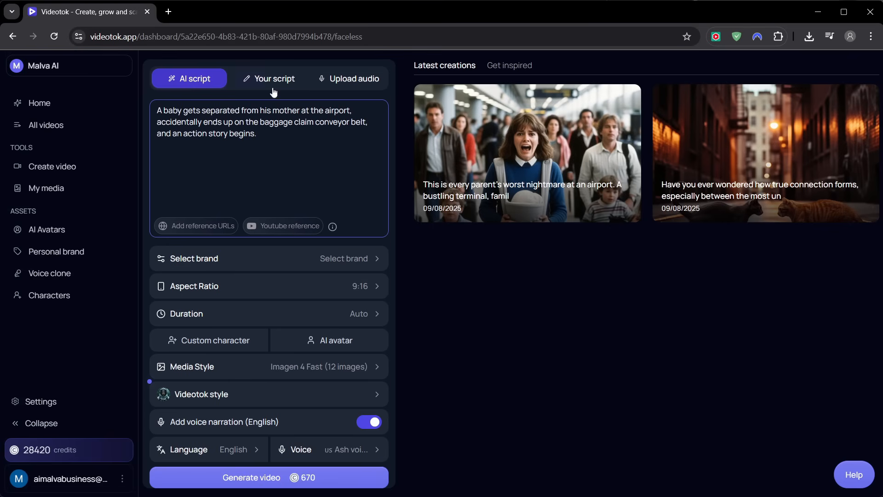
left_click(297, 84)
left_click(350, 79)
left_click(180, 81)
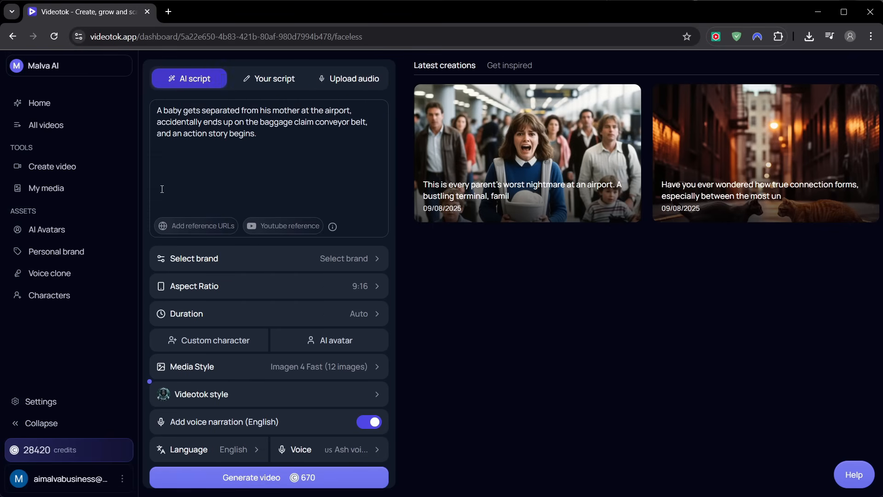
- Check the aspect ratio options and set the video duration to 60 seconds
left_click(274, 287)
left_click(413, 294)
left_click(300, 319)
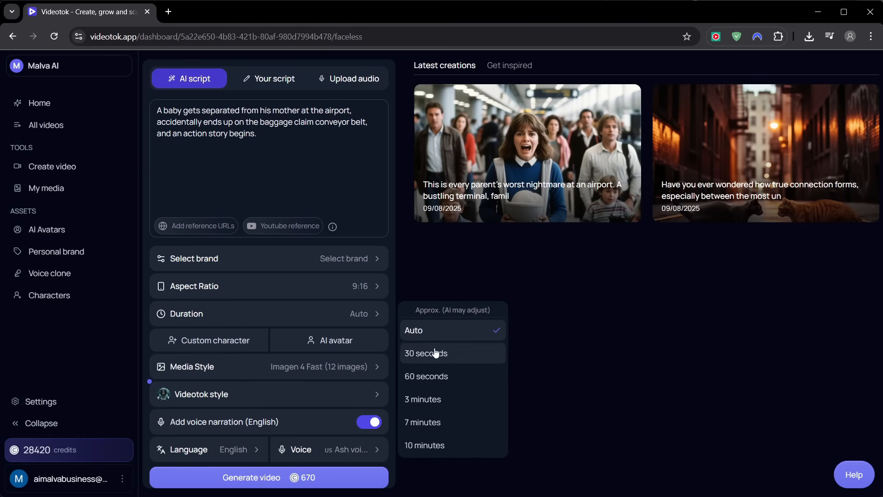
left_click(439, 376)
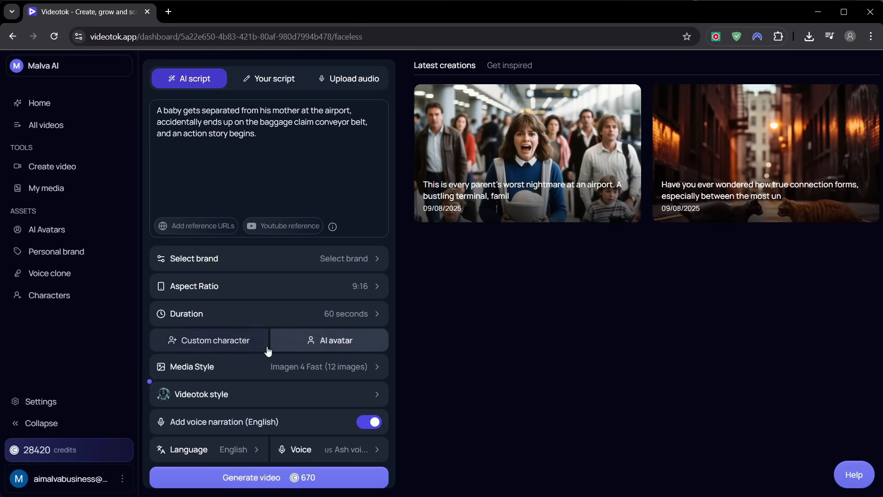
- Choose Imagen 4 Fast static images as the media style and Analog film as the visual style
left_click(289, 373)
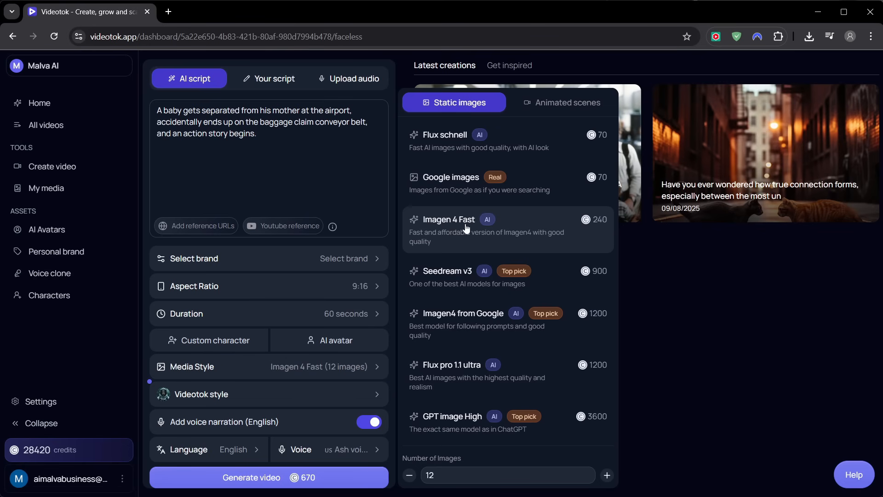
left_click(462, 247)
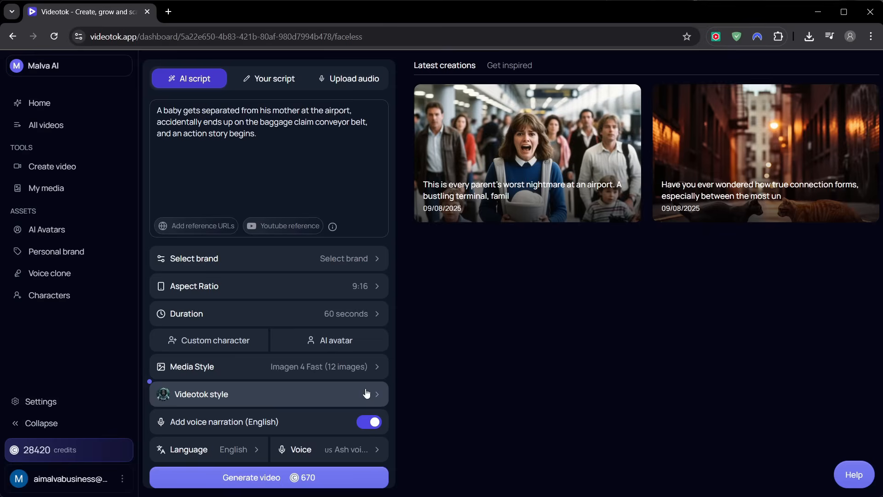
left_click(323, 398)
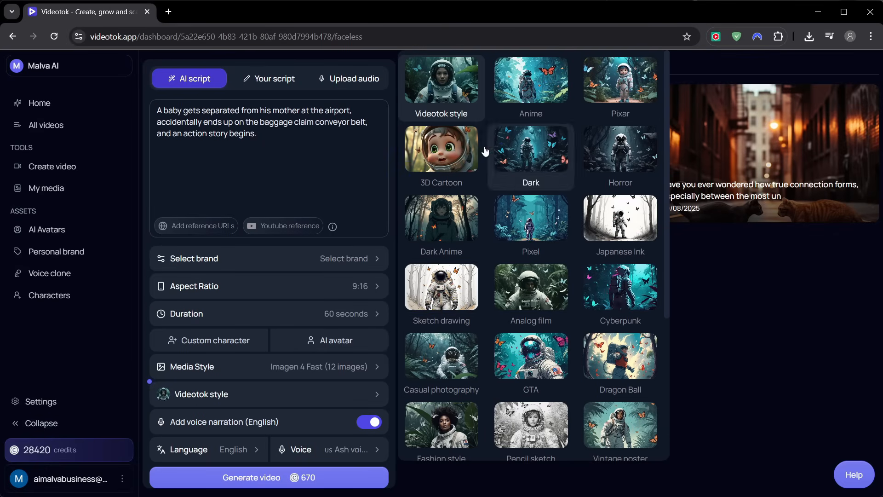
left_click(529, 299)
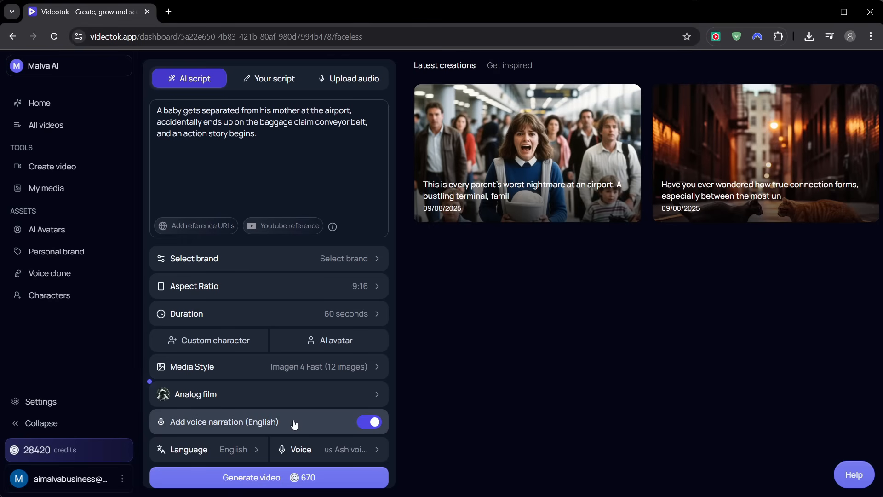
- Review the narration language and voice choices, keep English with the Ash voice, and generate the video
left_click(246, 450)
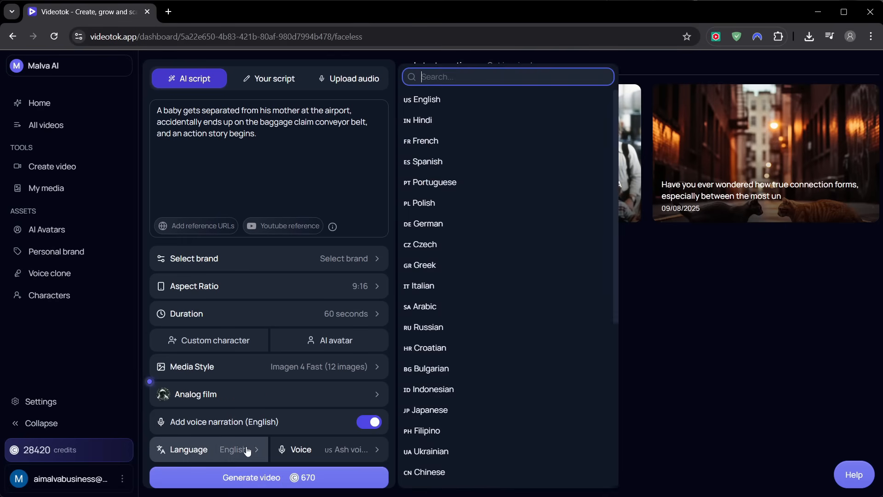
left_click(313, 454)
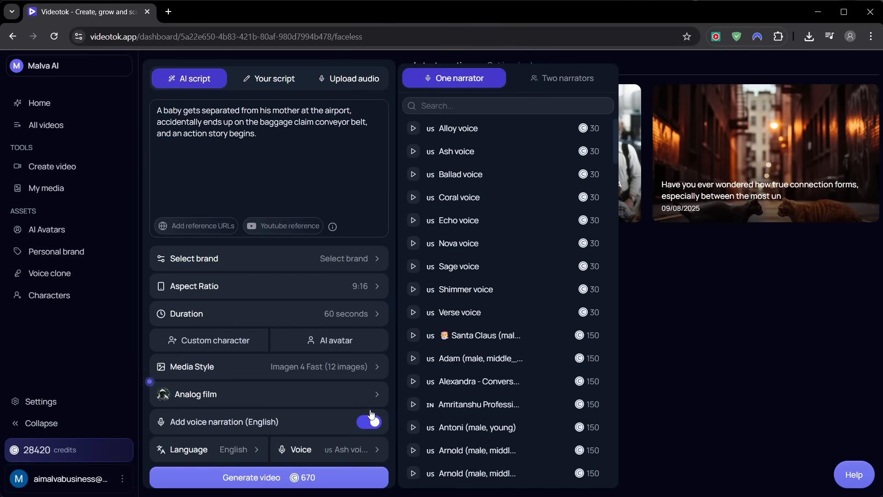
left_click(348, 454)
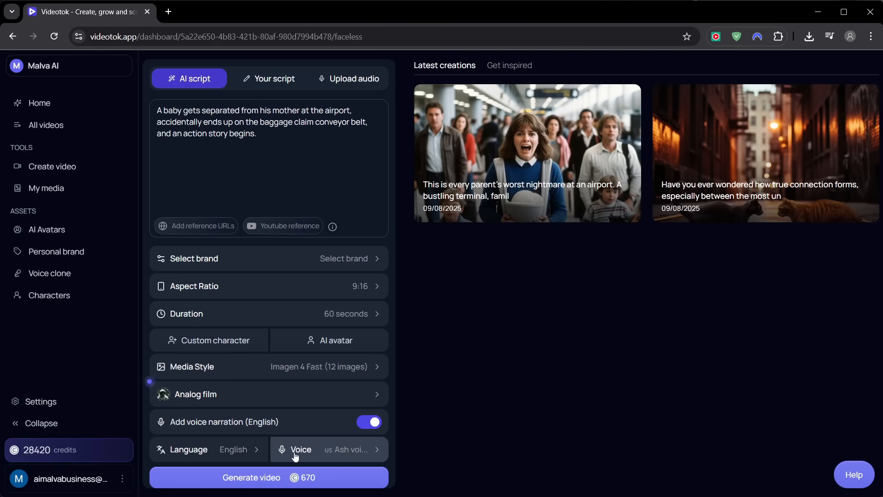
left_click(274, 476)
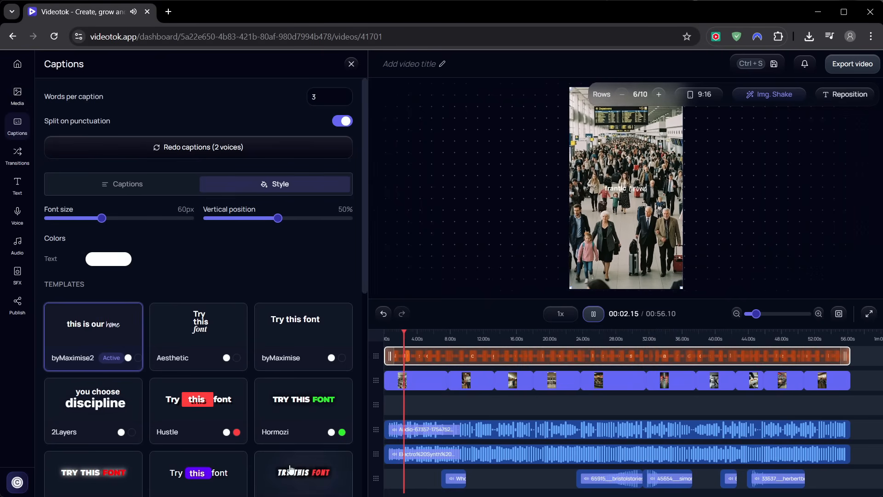
- Apply the Hormozi caption template to the generated video's captions
left_click(301, 411)
scroll(301, 411, "down", 2)
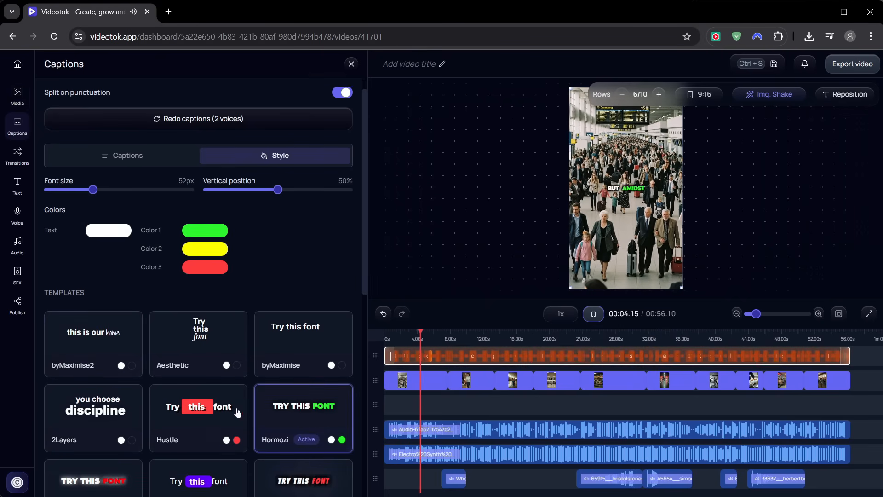
- Examine the editor's clip animations, sound effects, transitions, text overlays, voice and audio options
left_click(409, 384)
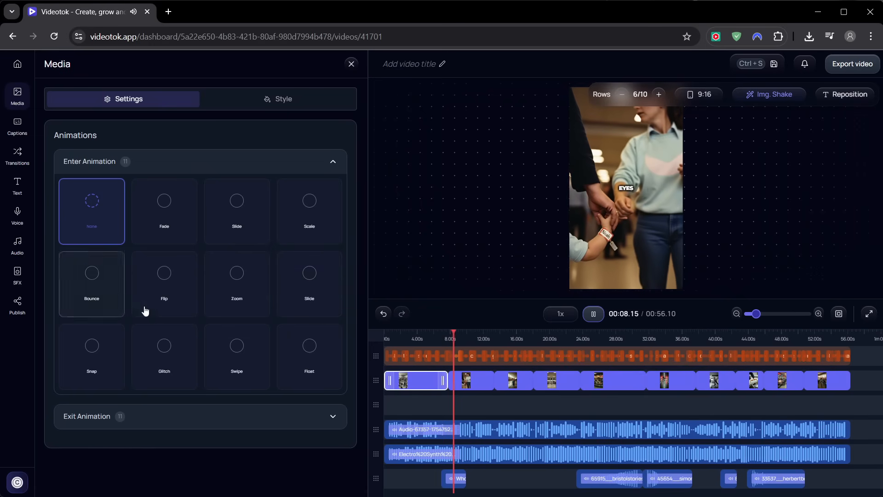
left_click(17, 276)
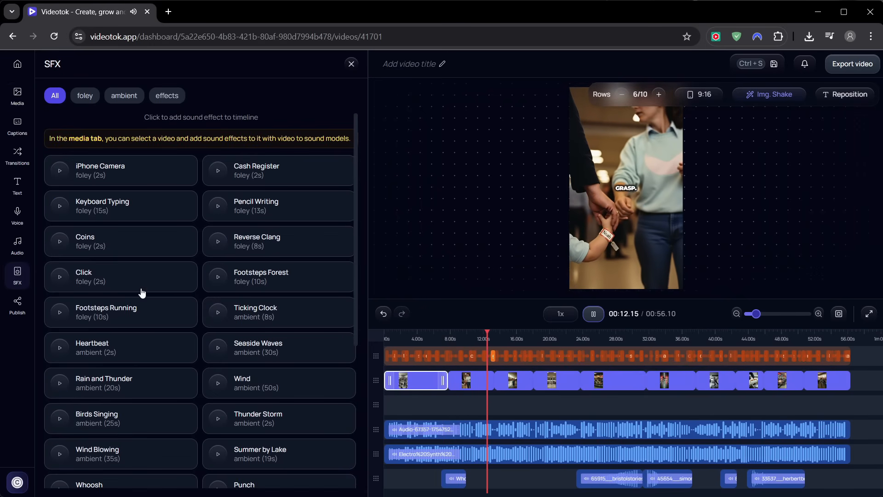
scroll(138, 276, "down", 1)
left_click(17, 154)
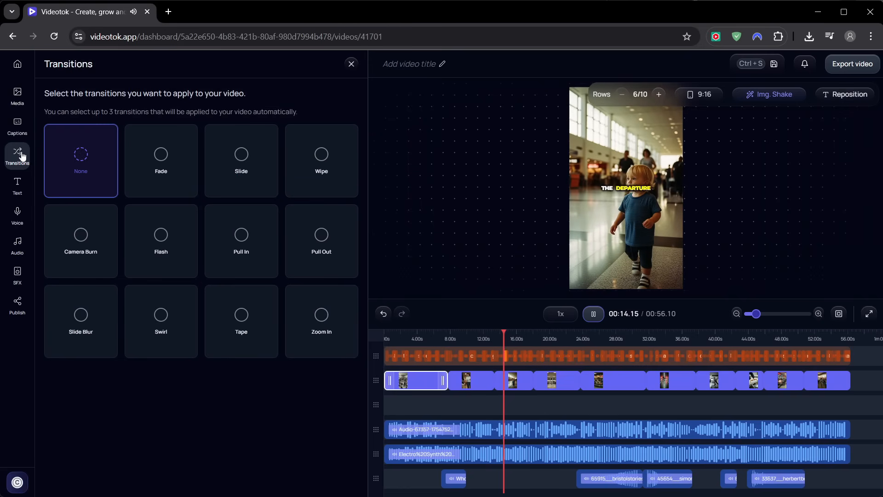
left_click(19, 193)
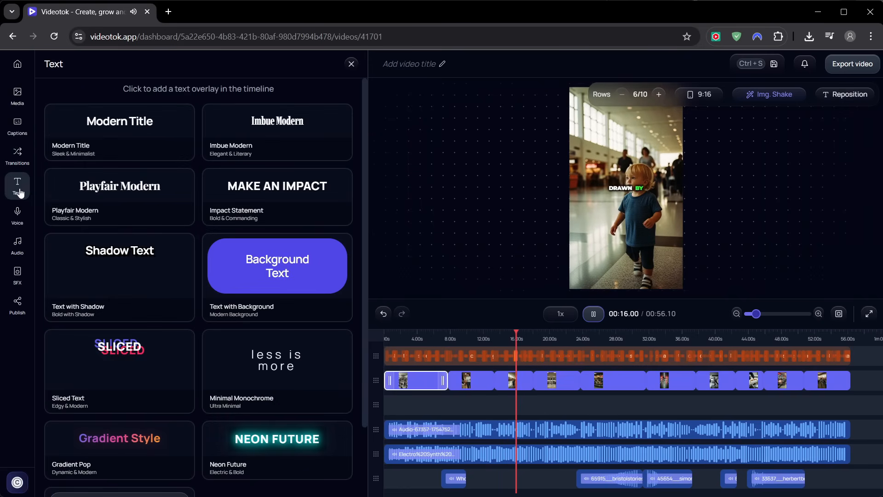
left_click(23, 223)
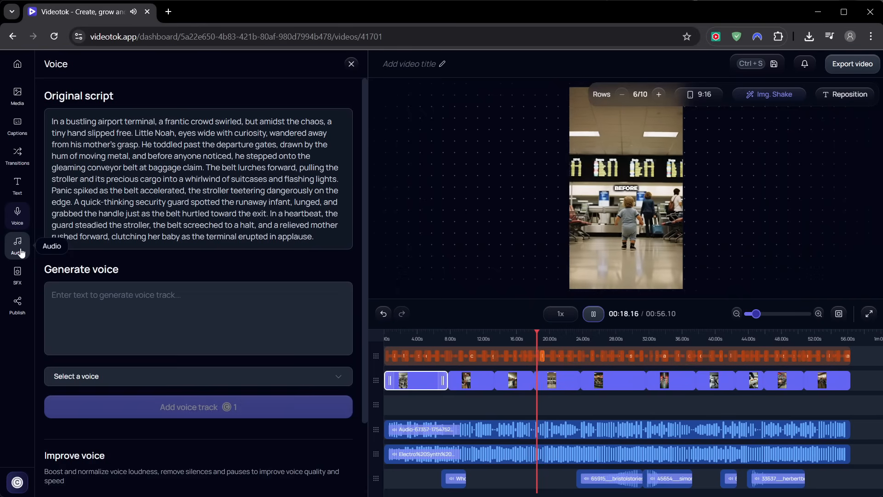
left_click(18, 244)
left_click(18, 96)
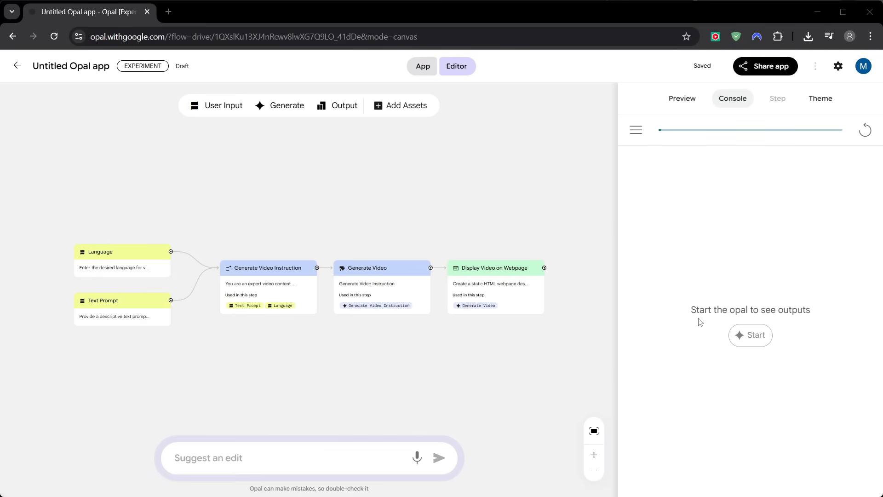
- Switch to Opal and run the video app with the language "english" and the pasted text prompt
left_click(751, 340)
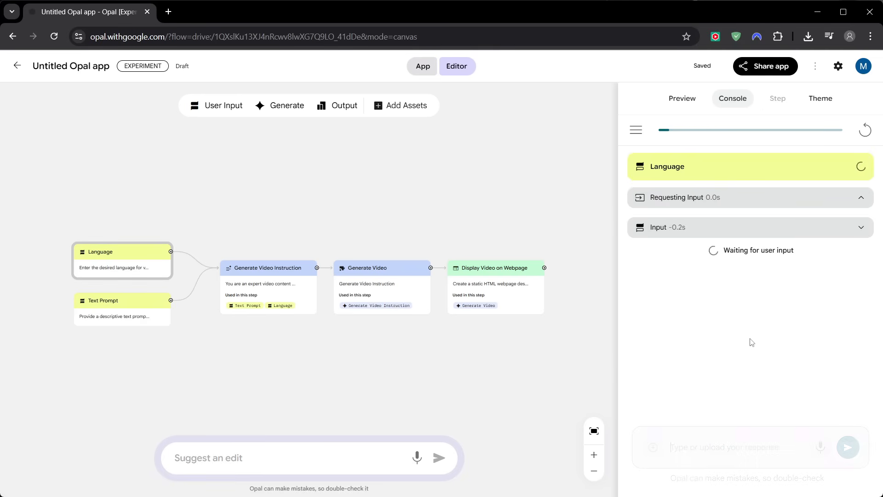
type("english")
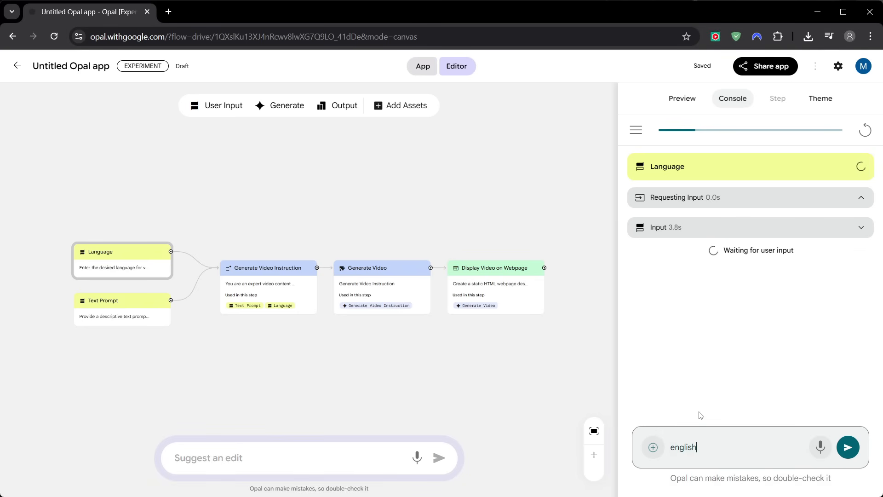
key("Return")
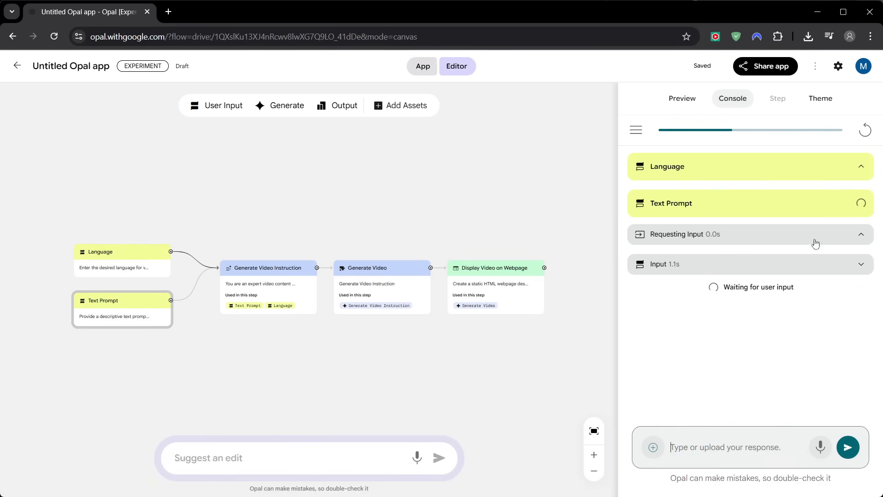
key("ctrl+v")
left_click(848, 447)
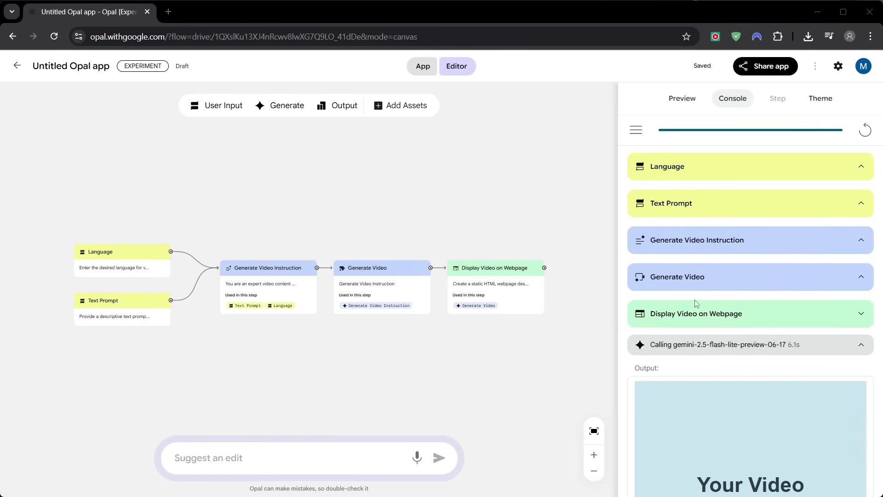
- View the generated video in the console output and open its player options
scroll(711, 329, "down", 3)
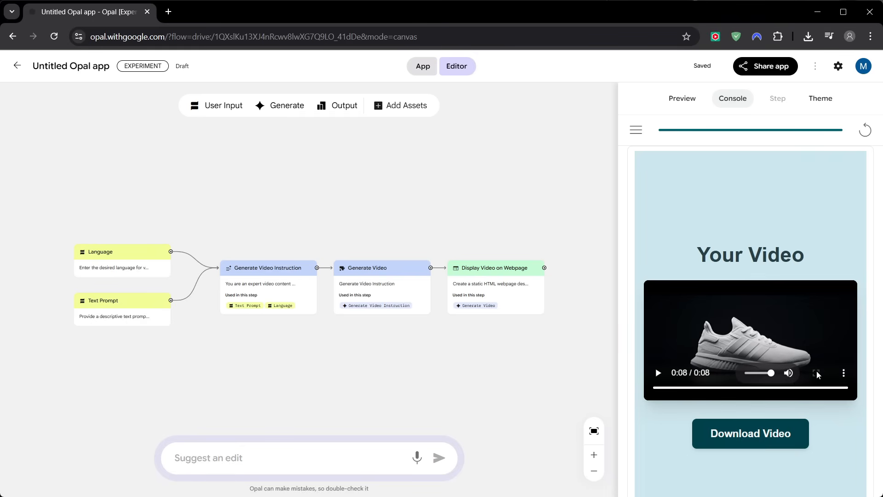
left_click(844, 372)
left_click(801, 327)
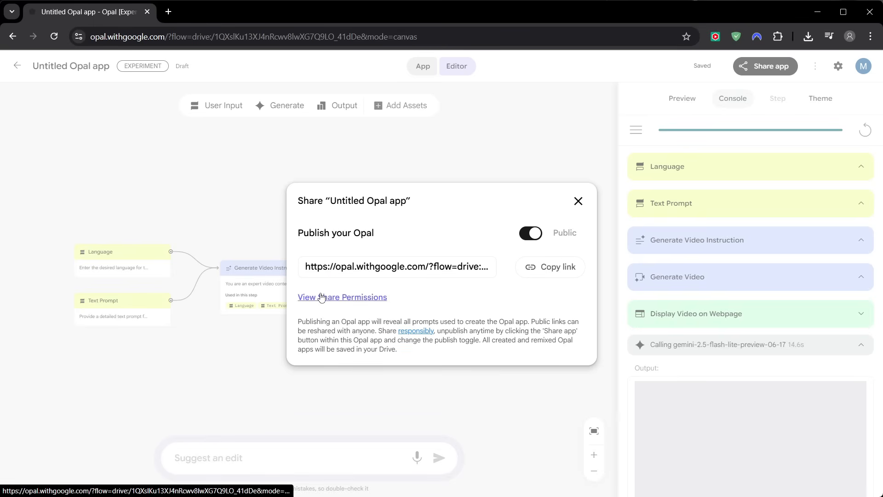
- Open the published Opal app and generate a video with the language "english" and the pasted detailed prompt containing "8 second teaser"
left_click(323, 297)
left_click(556, 385)
type("engli")
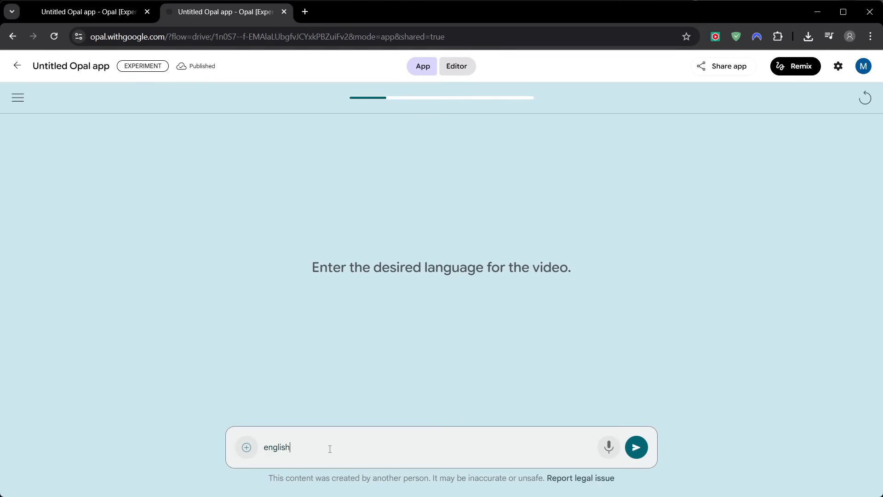
type("sh")
key("Return")
key("ctrl+v")
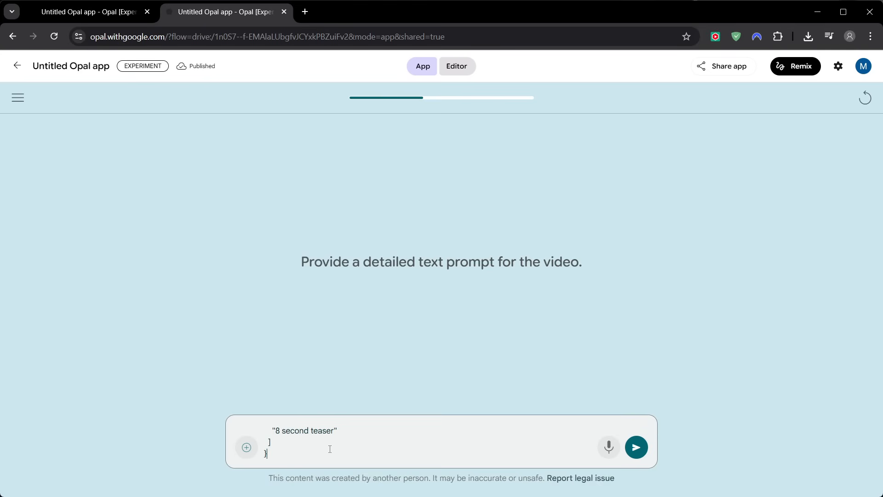
key("Return")
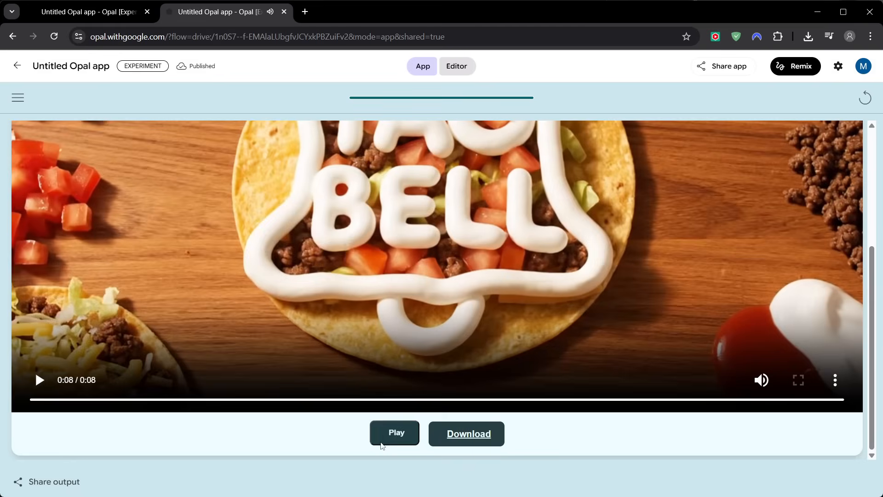
- Play back the generated taco video in the app's output
left_click(395, 432)
scroll(445, 349, "up", 2)
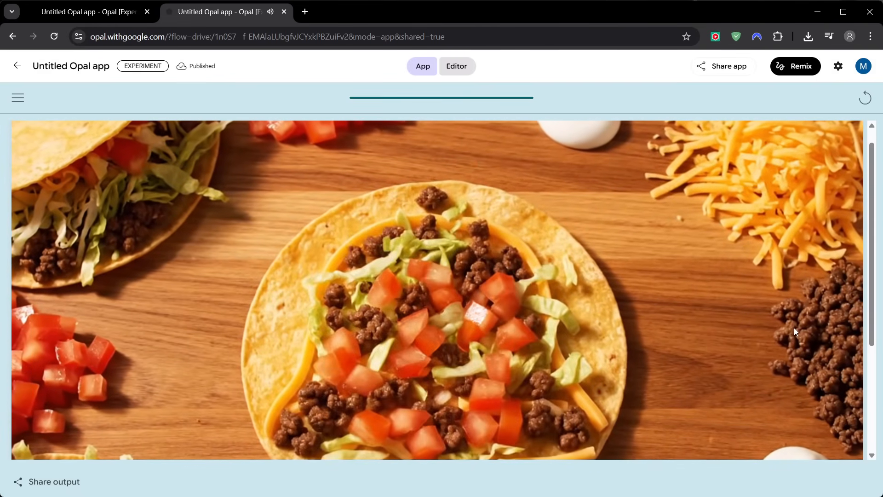
scroll(794, 328, "down", 1)
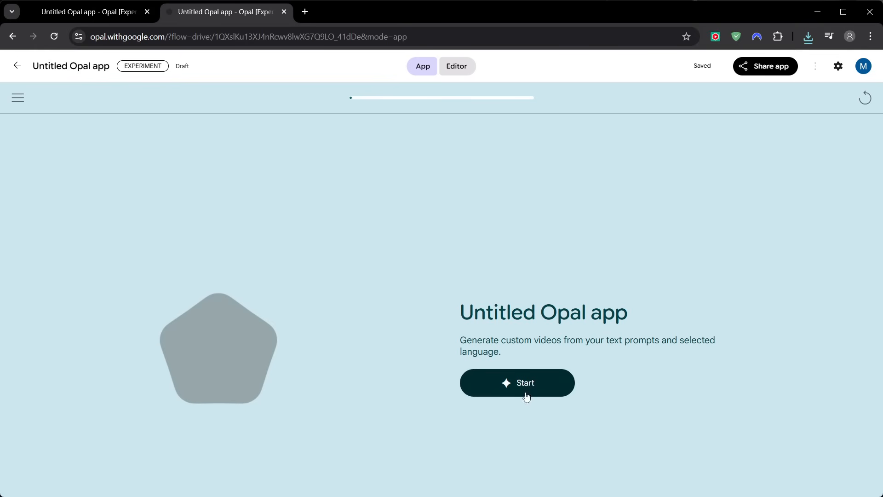
- Start the Opal app and generate a video with English as the language and the pasted detailed text prompt
left_click(526, 392)
left_click(466, 447)
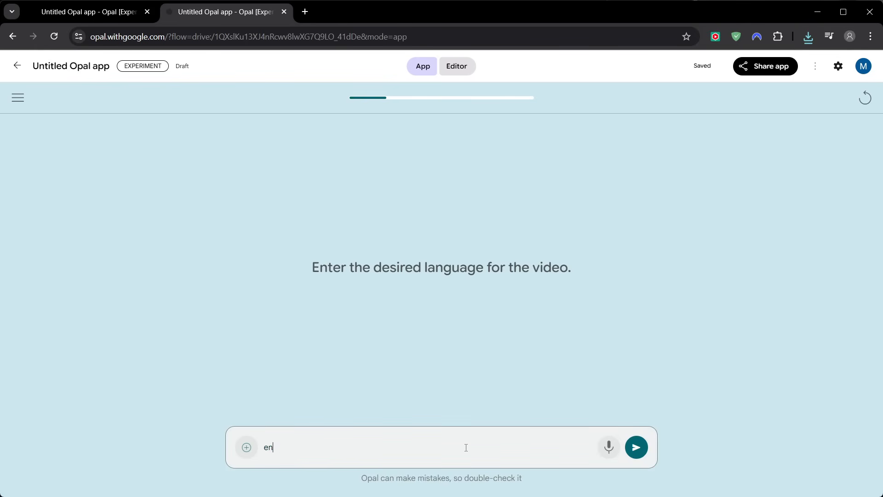
key("Return")
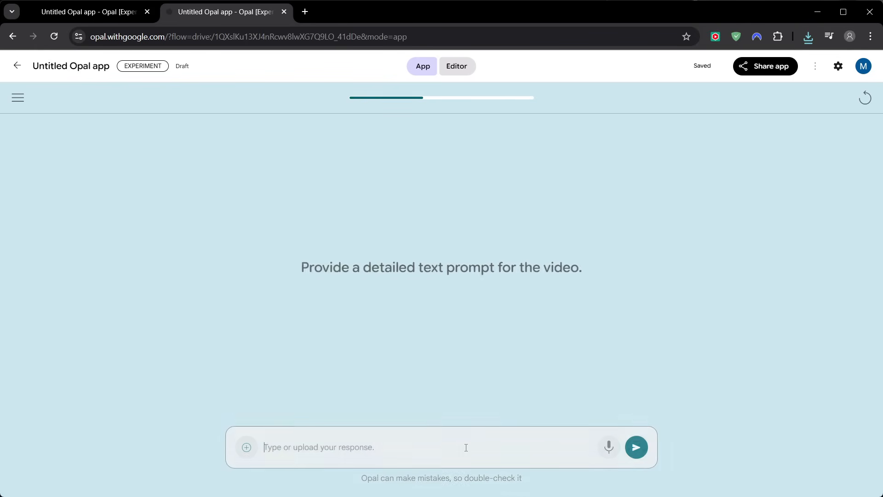
key("ctrl+v")
left_click(636, 447)
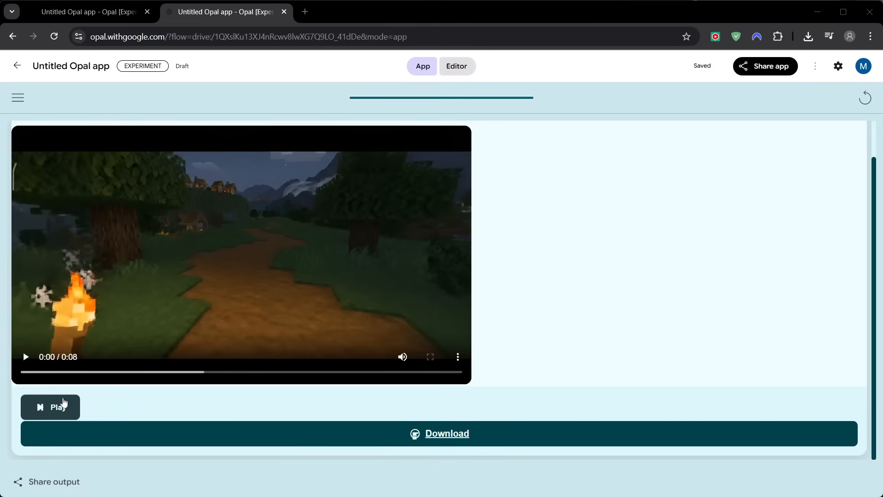
- Play the generated torch-lit blocky landscape video and download it from the player
left_click(59, 404)
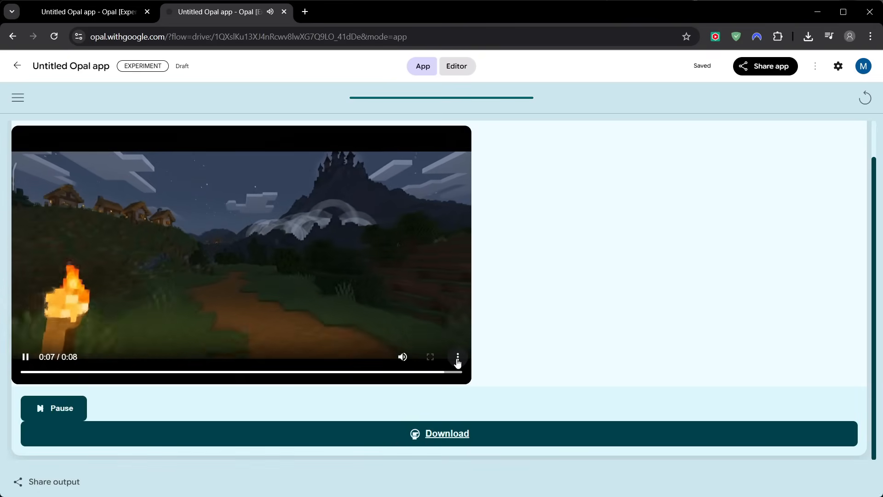
left_click(459, 356)
left_click(432, 307)
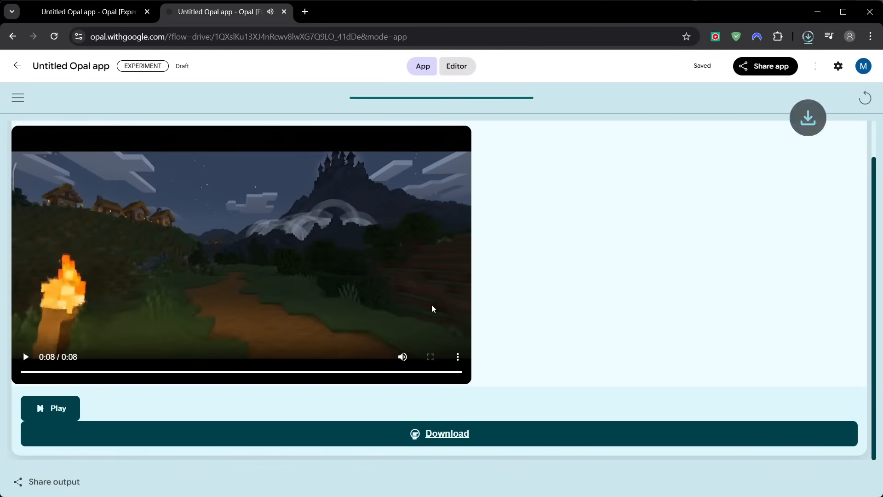
- Reload the Opal app, start a new run and submit "english" as the desired video language
left_click(57, 36)
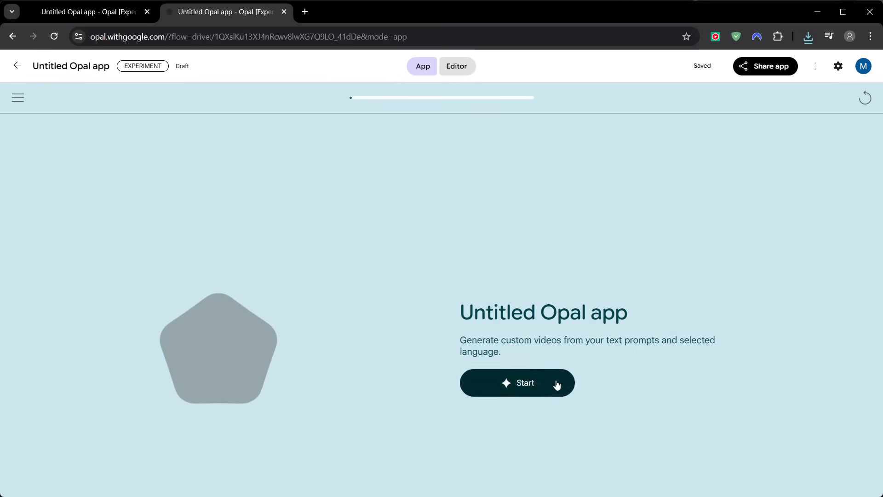
left_click(557, 385)
type("english")
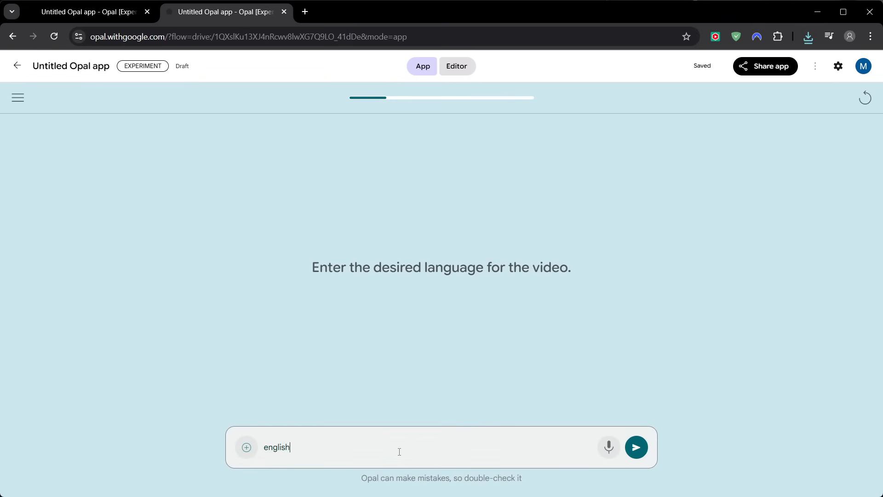
key("Return")
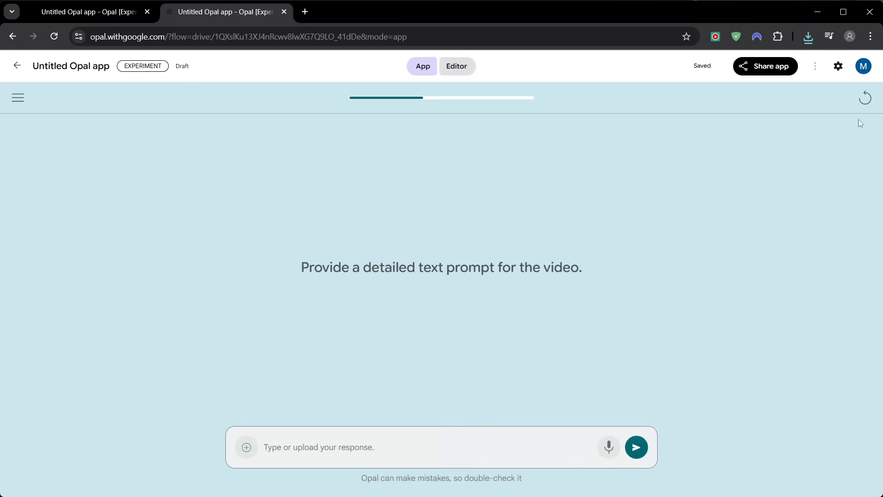